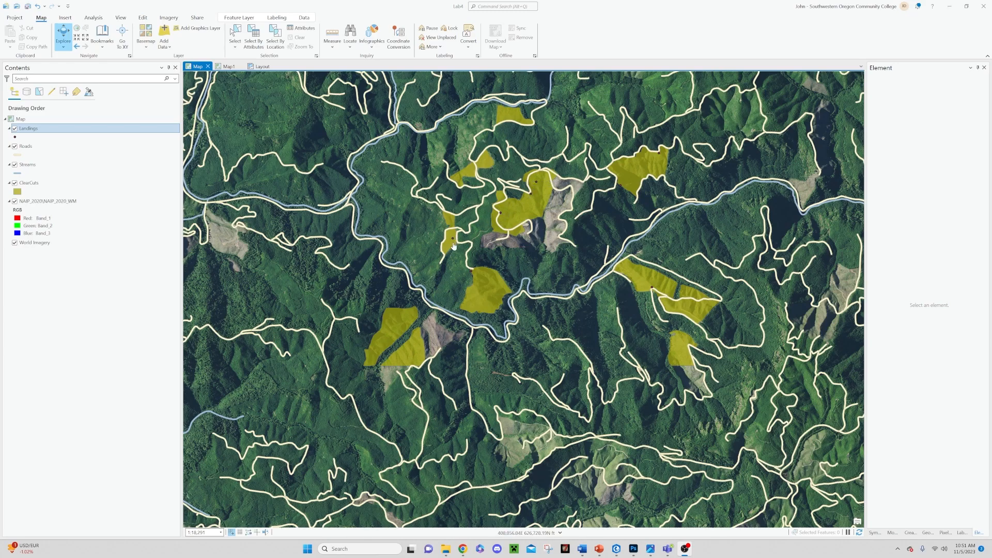
Inspect a landing point against the aerial imagery with the ClearCuts layer temporarily hidden, and show the layer again
scroll(454, 240, "up", 5)
scroll(453, 242, "up", 8)
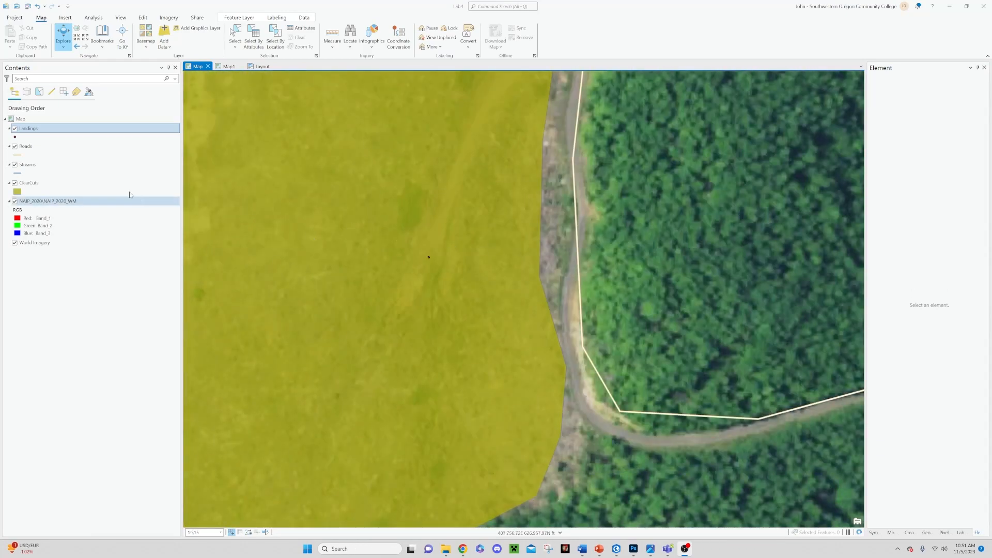
left_click(14, 183)
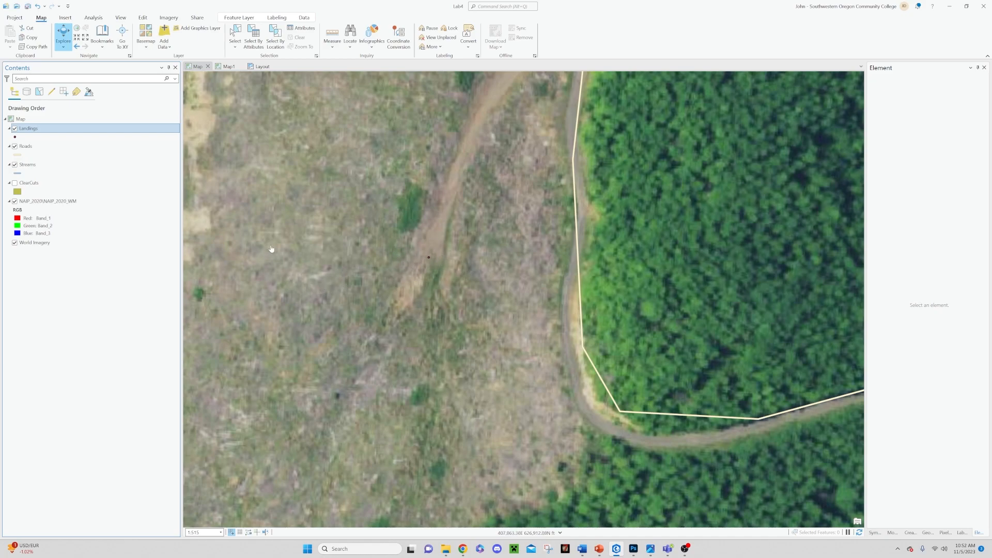
scroll(356, 274, "down", 3)
scroll(355, 284, "down", 2)
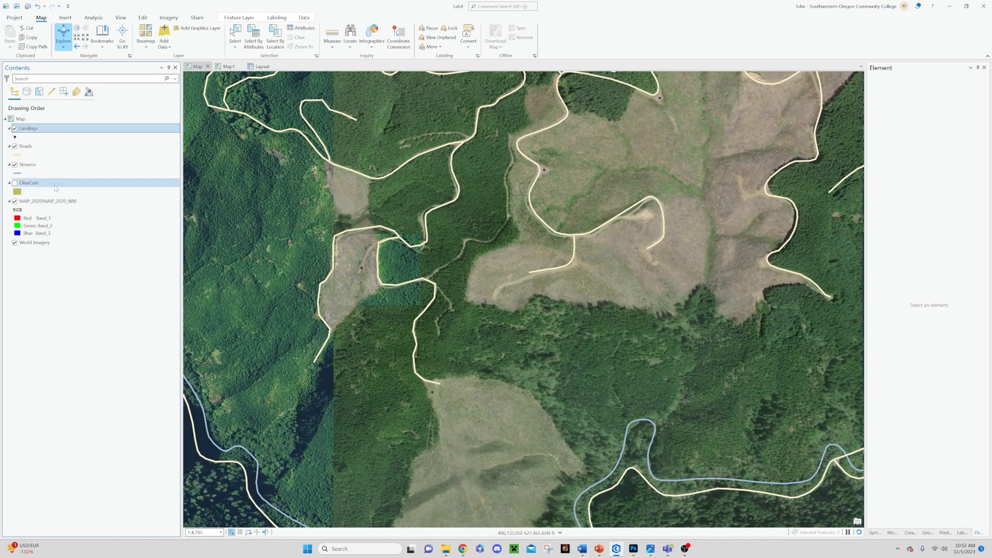
left_click(15, 183)
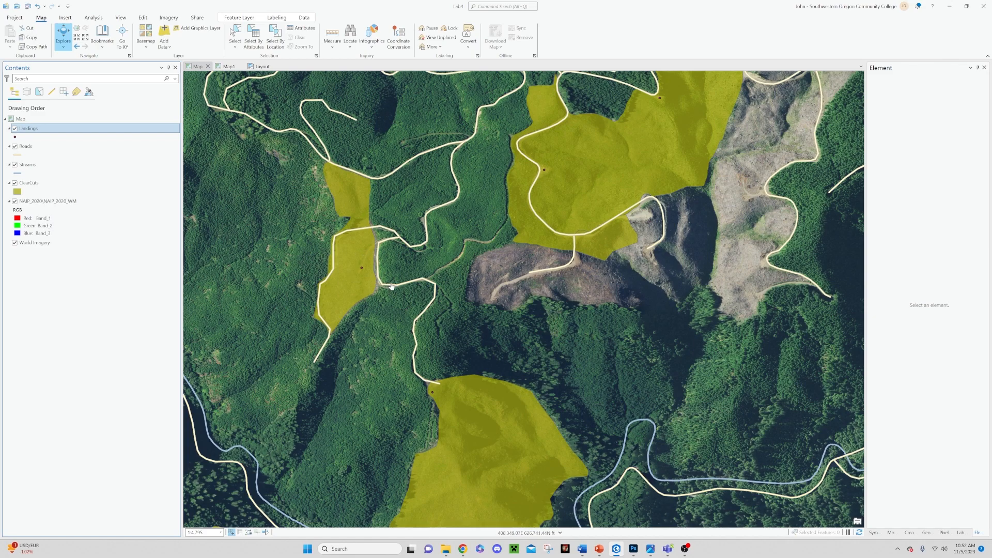
Open the Landings attribute table and add a Long field named UTME with the Numeric number format
right_click(34, 129)
left_click(46, 106)
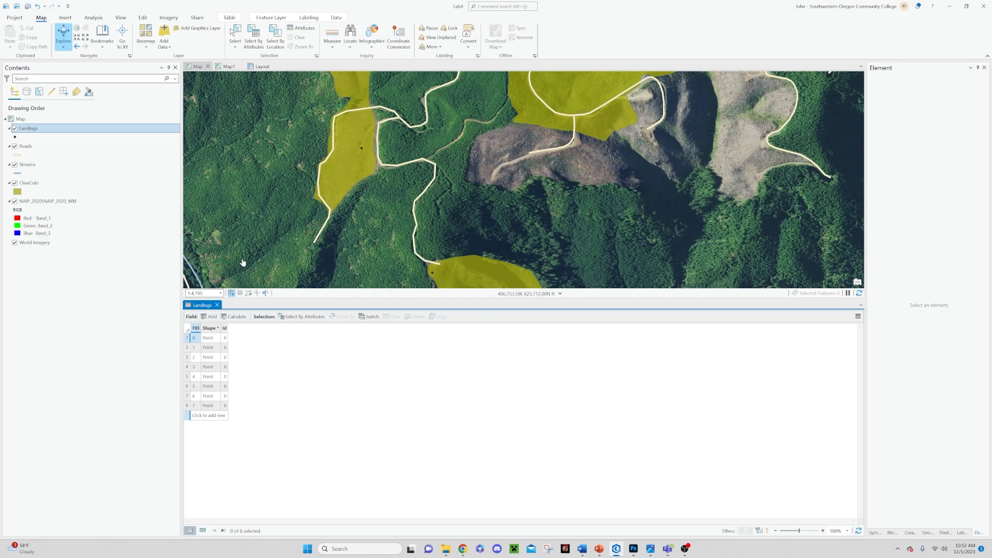
left_click(209, 317)
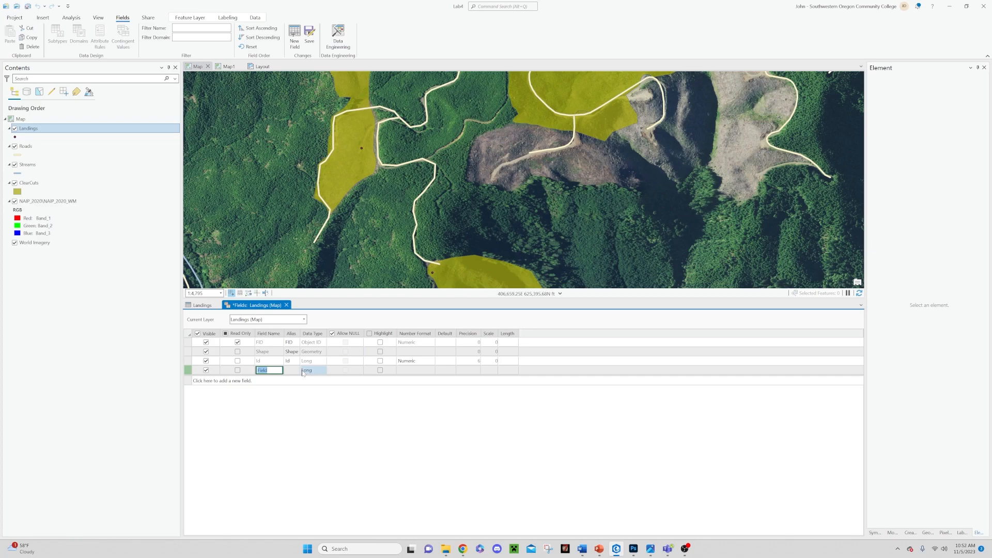
type("L")
left_click(409, 373)
left_click(431, 370)
left_click(507, 265)
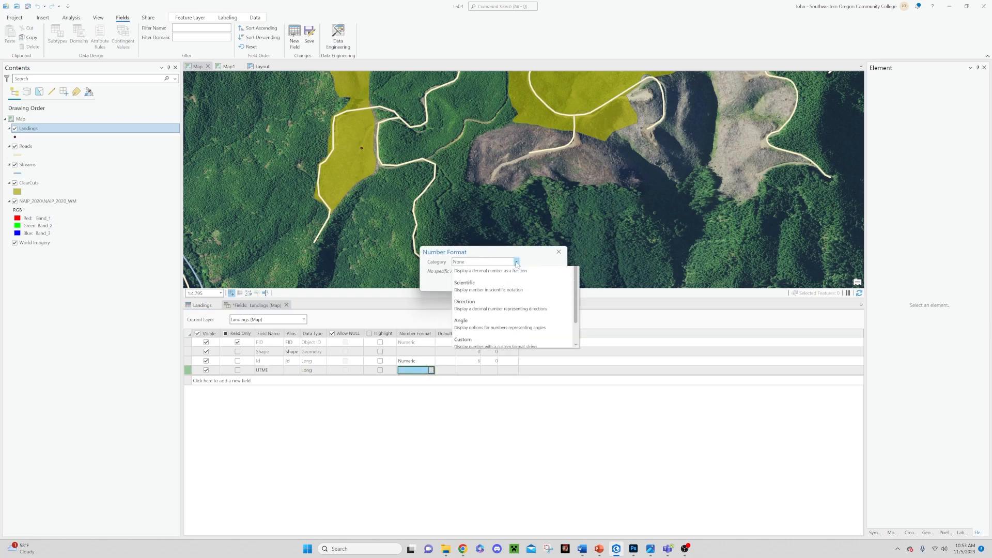
left_click(514, 282)
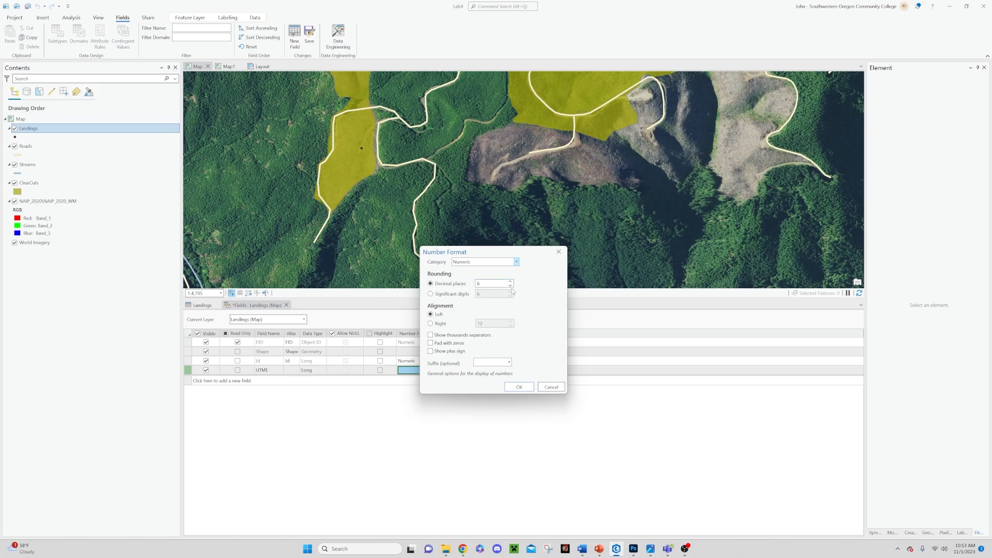
left_click(520, 387)
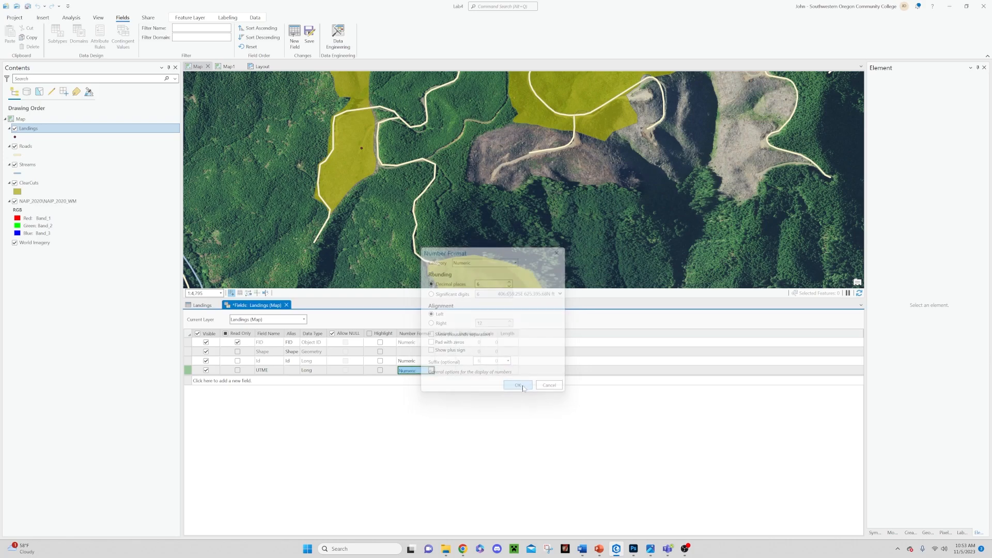
Add a second Long field named UTMN to the Landings layer with the Numeric number format
left_click(211, 381)
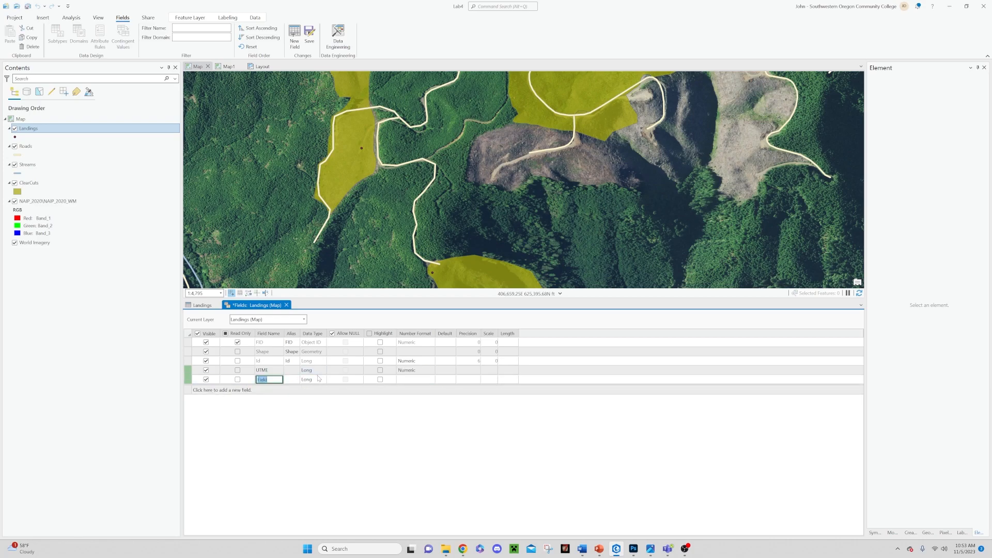
type("U")
left_click(413, 380)
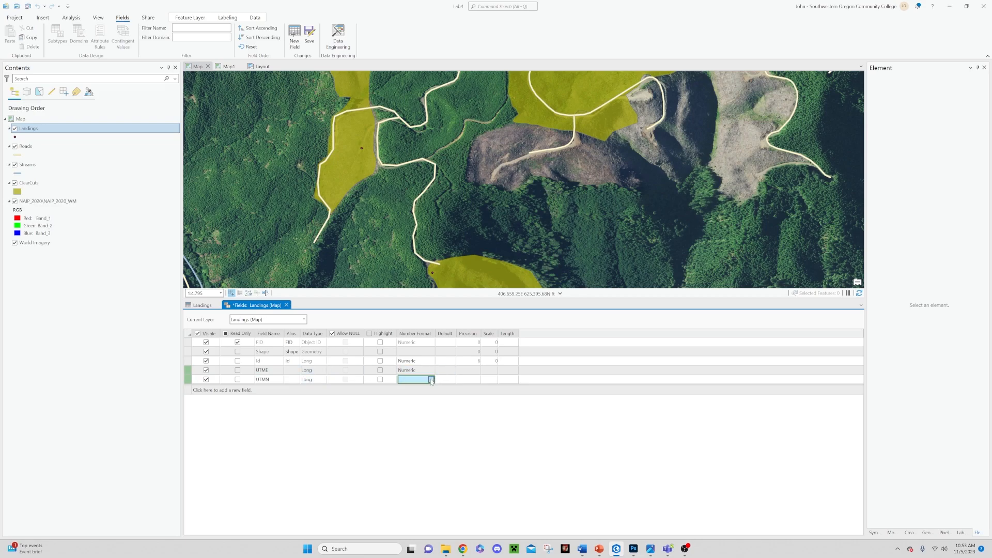
left_click(432, 380)
left_click(502, 263)
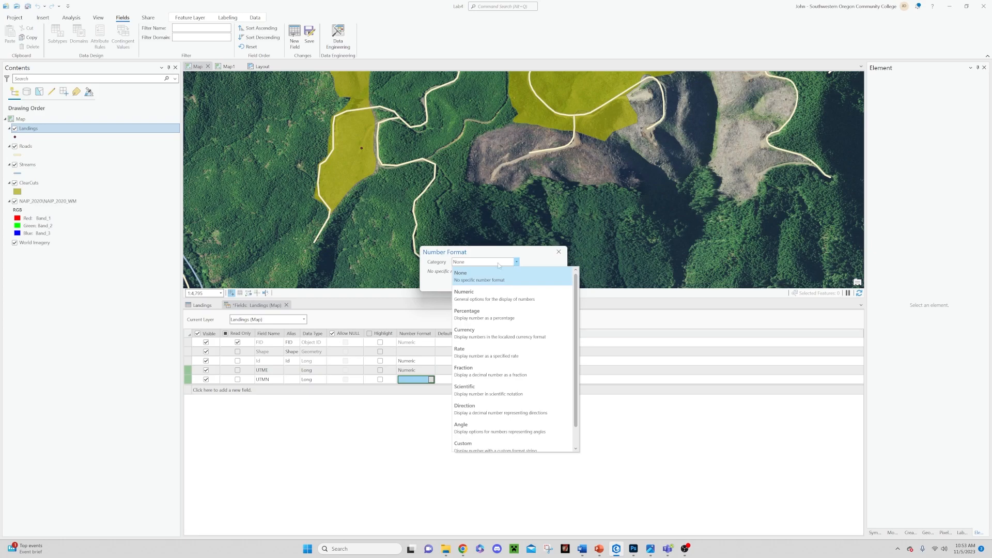
left_click(480, 293)
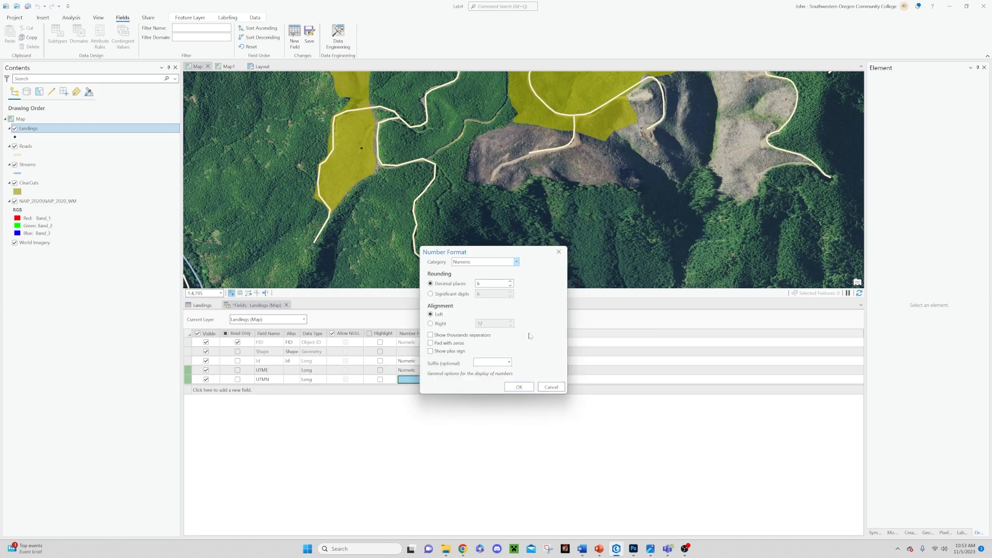
left_click(521, 389)
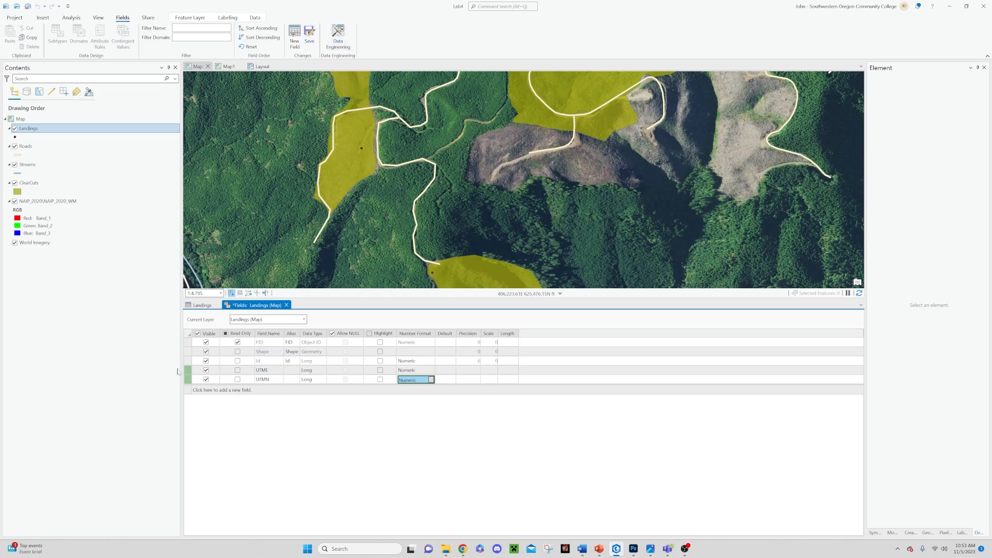
Save the new Landings fields and close the field design view to return to the attribute table
right_click(189, 374)
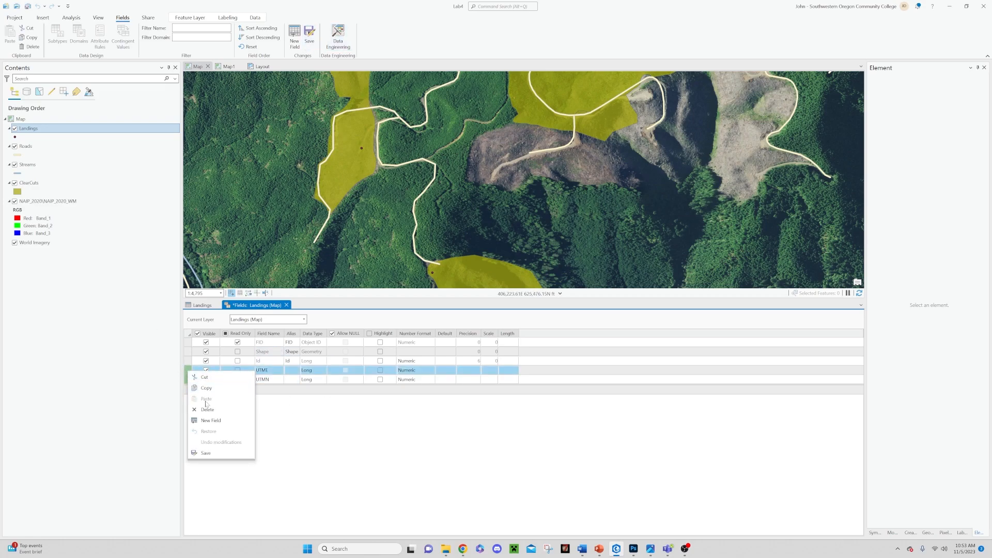
left_click(210, 455)
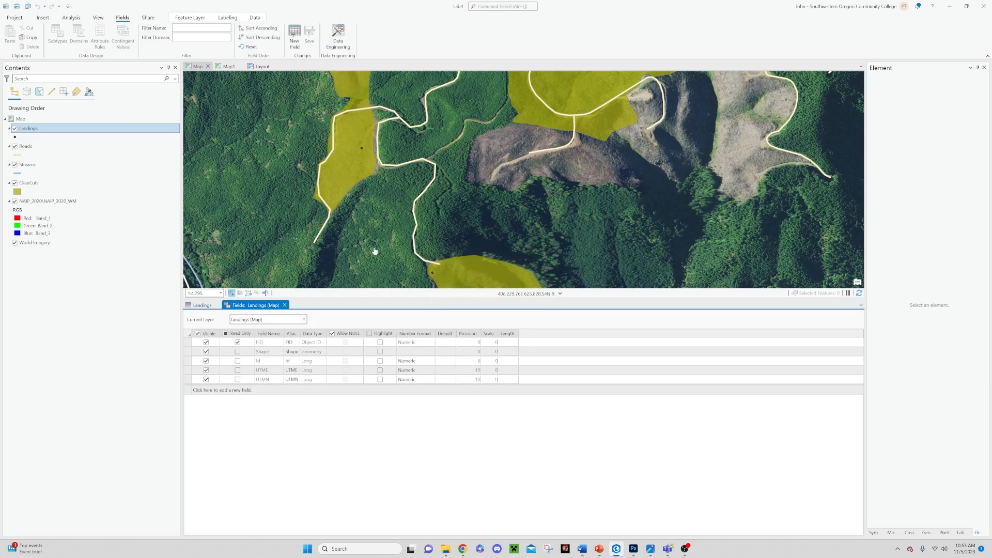
left_click(284, 306)
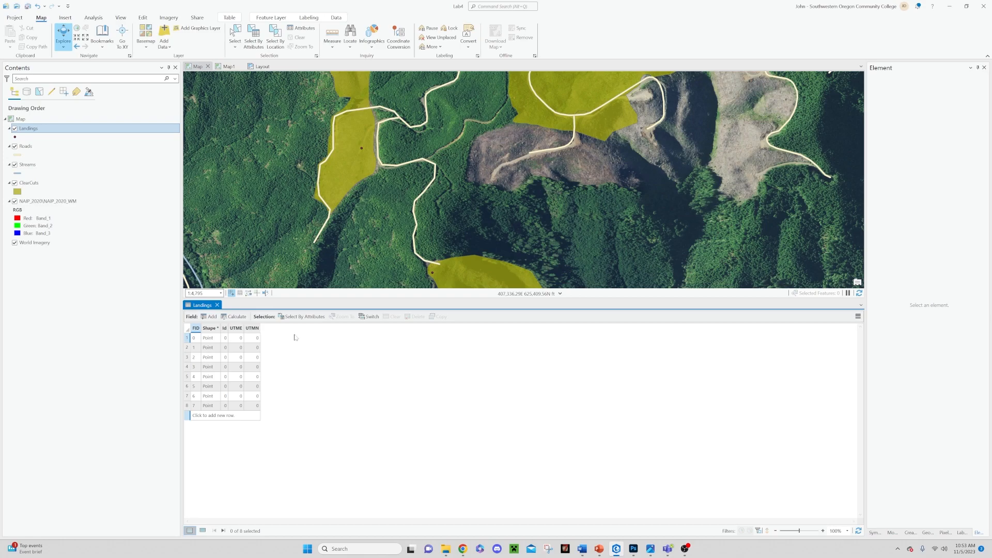
Start Calculate Geometry for the UTME field and set its property to Point x-coordinate
right_click(237, 329)
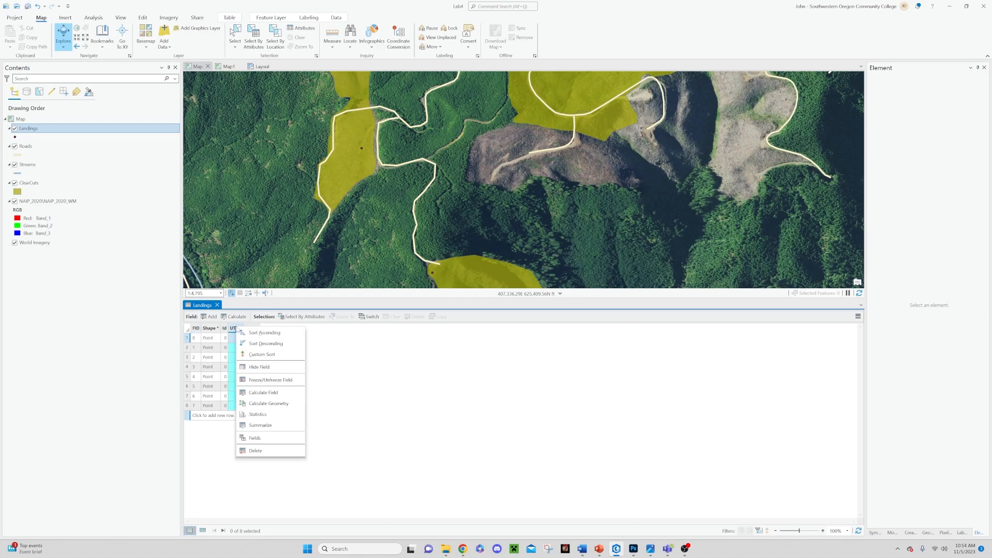
left_click(274, 403)
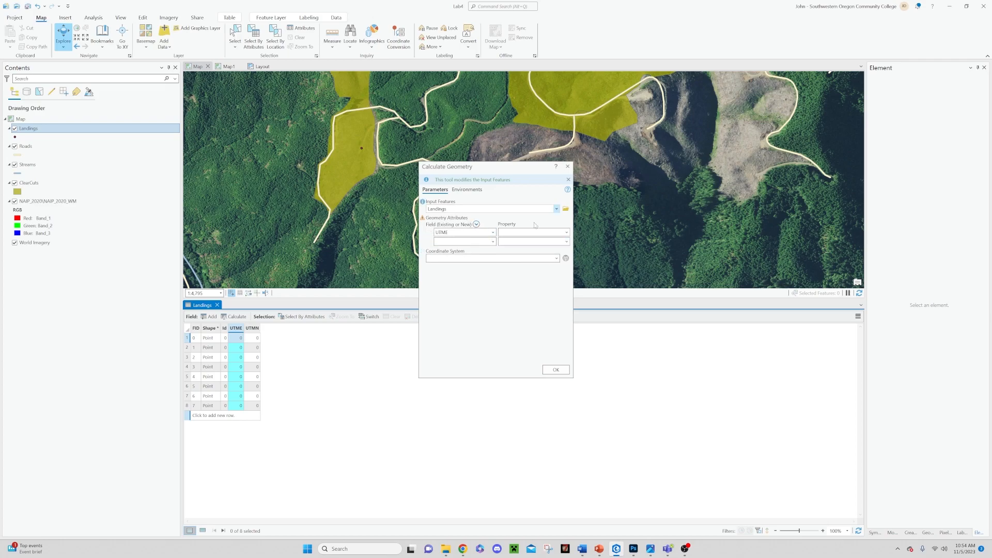
left_click(567, 232)
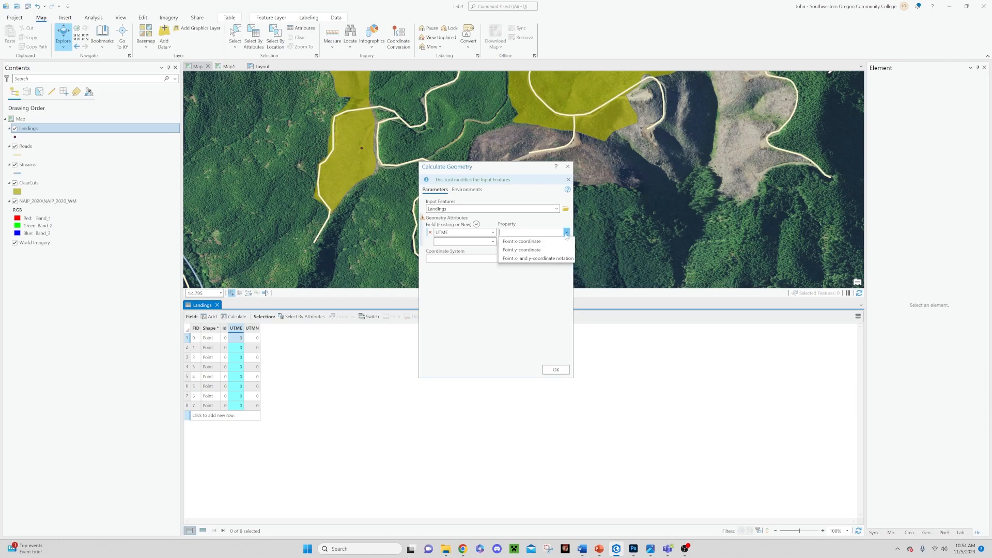
left_click(522, 242)
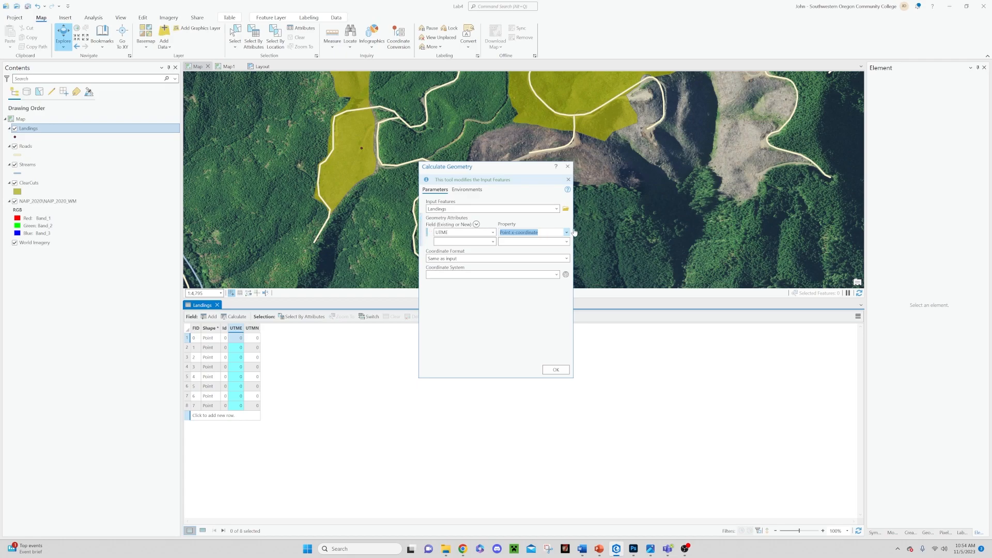
key("Tab")
Add the UTMN field to the geometry calculation with the property Point y-coordinate
left_click(493, 242)
left_click(450, 269)
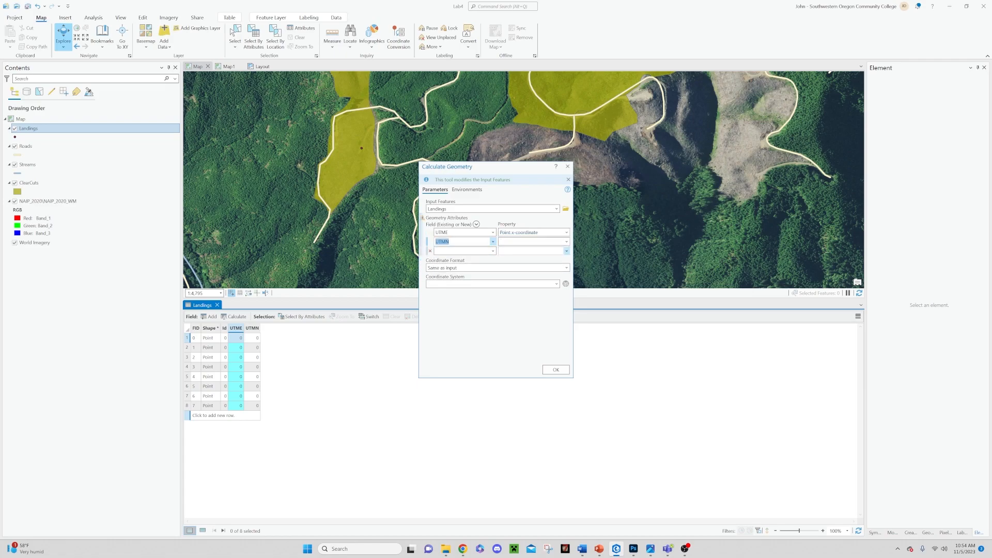
left_click(566, 242)
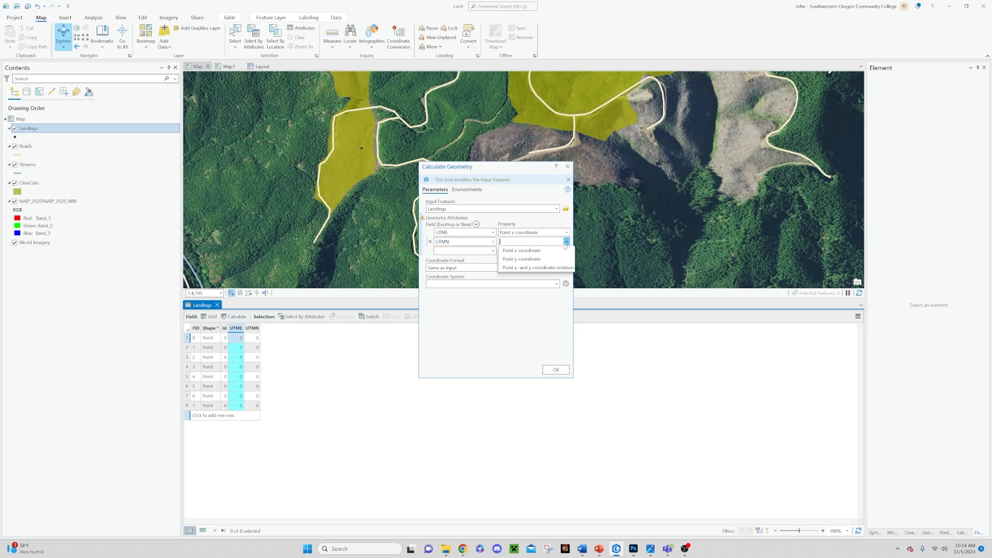
left_click(522, 260)
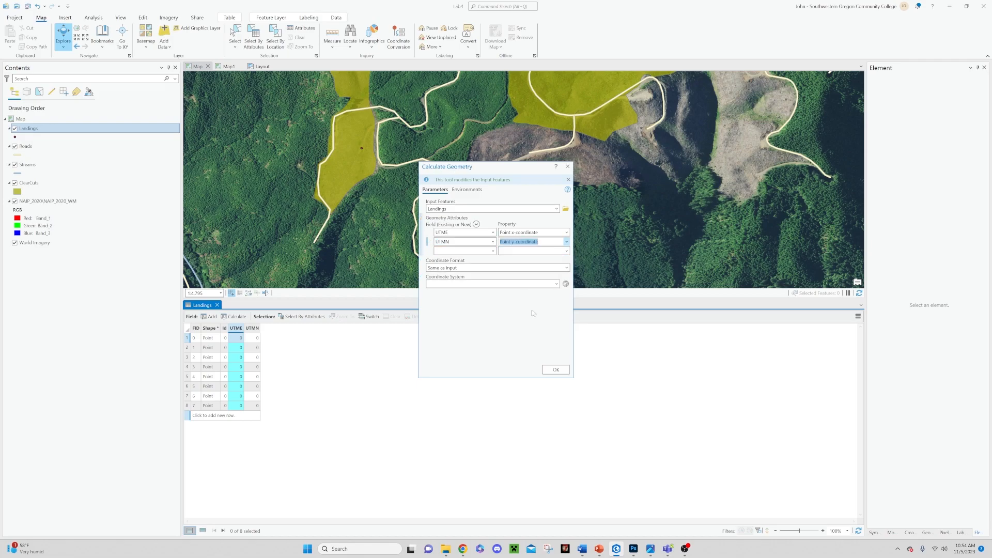
Browse the projected UTM coordinate systems to choose the coordinate system for the geometry calculation
left_click(565, 286)
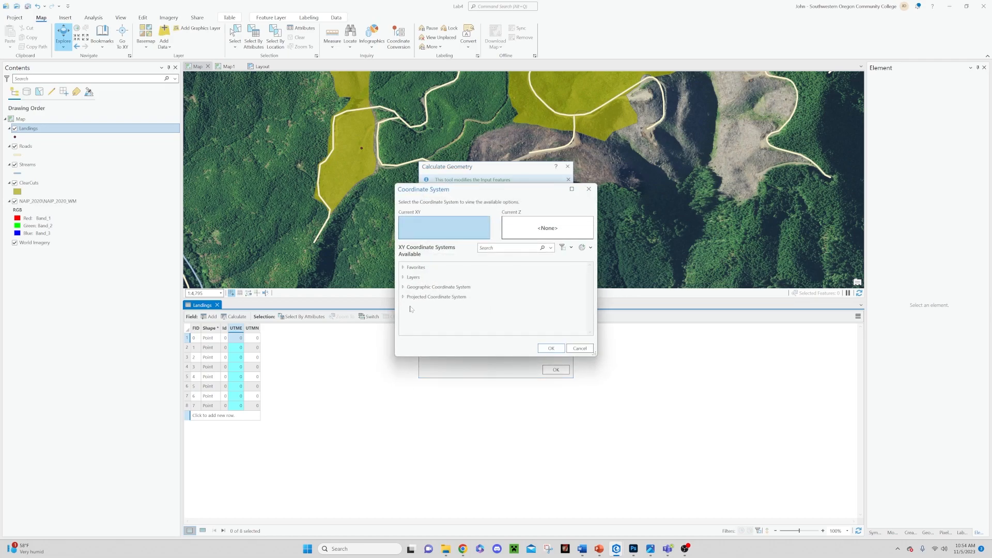
left_click(402, 297)
scroll(455, 285, "down", 1)
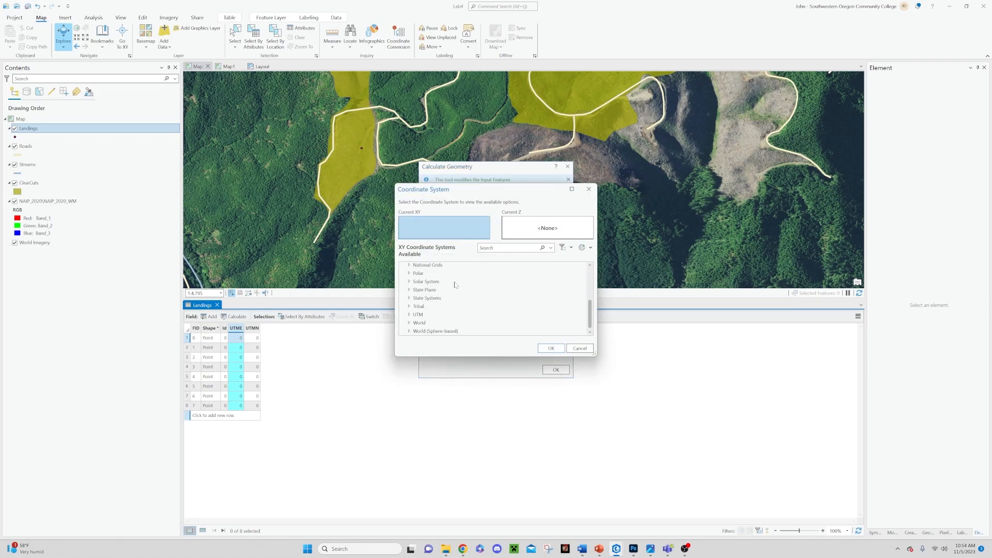
left_click(410, 316)
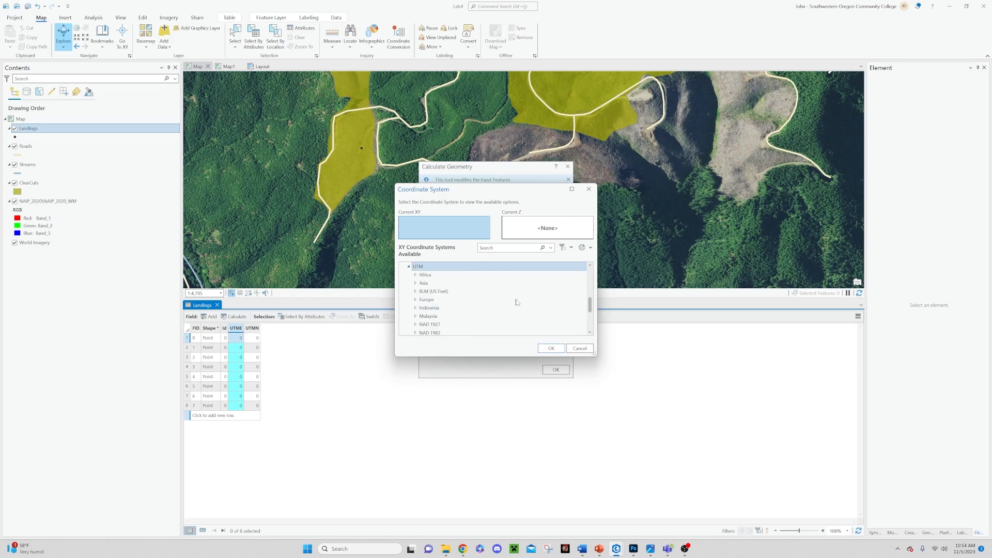
scroll(517, 303, "down", 1)
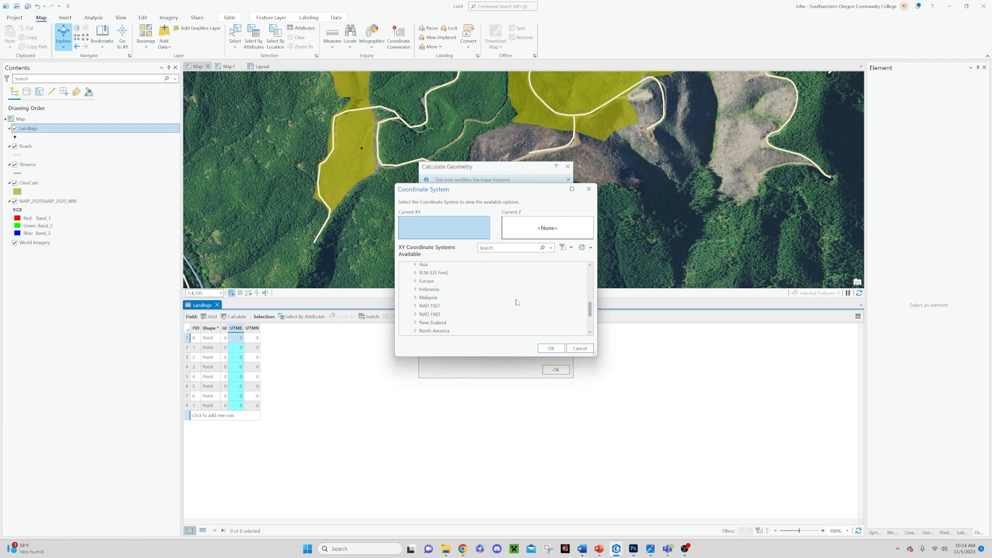